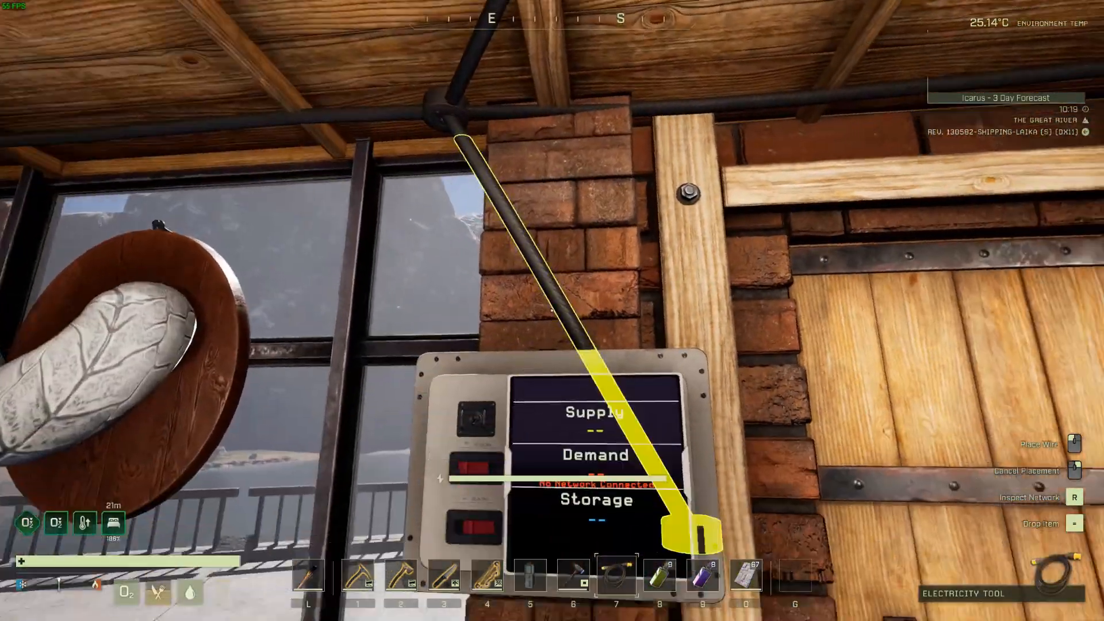
Step: Cancel the wire placement at the wall-mounted flow meter and inspect the meter from nearby and across the room
{"action": "right_click", "coordinate": [552, 310]}
{"action": "key", "text": "s"}
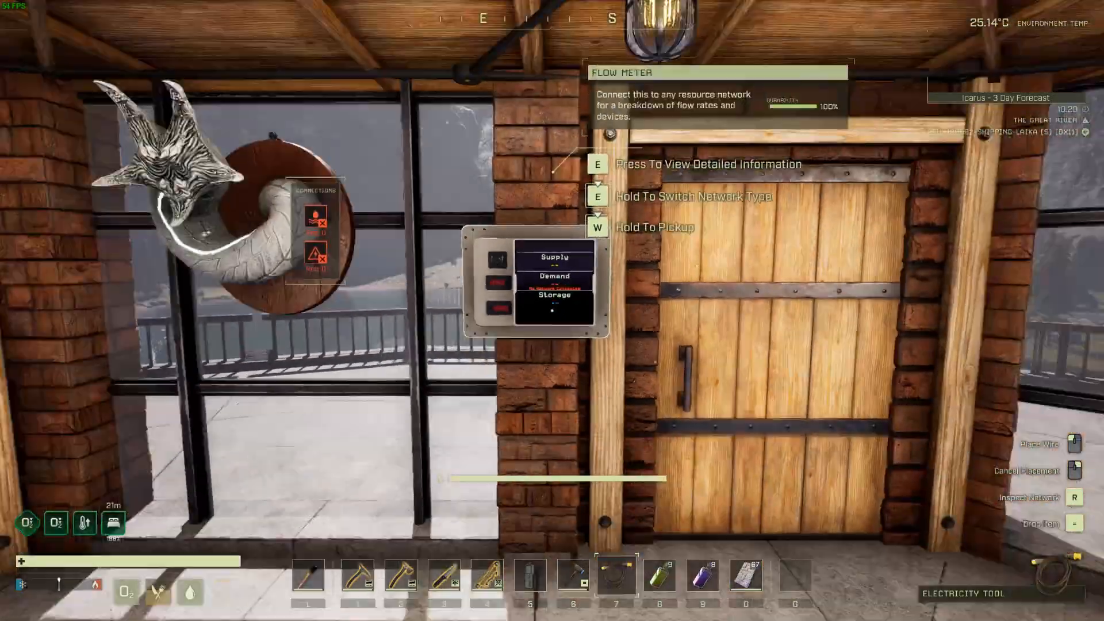
{"action": "key", "text": "w"}
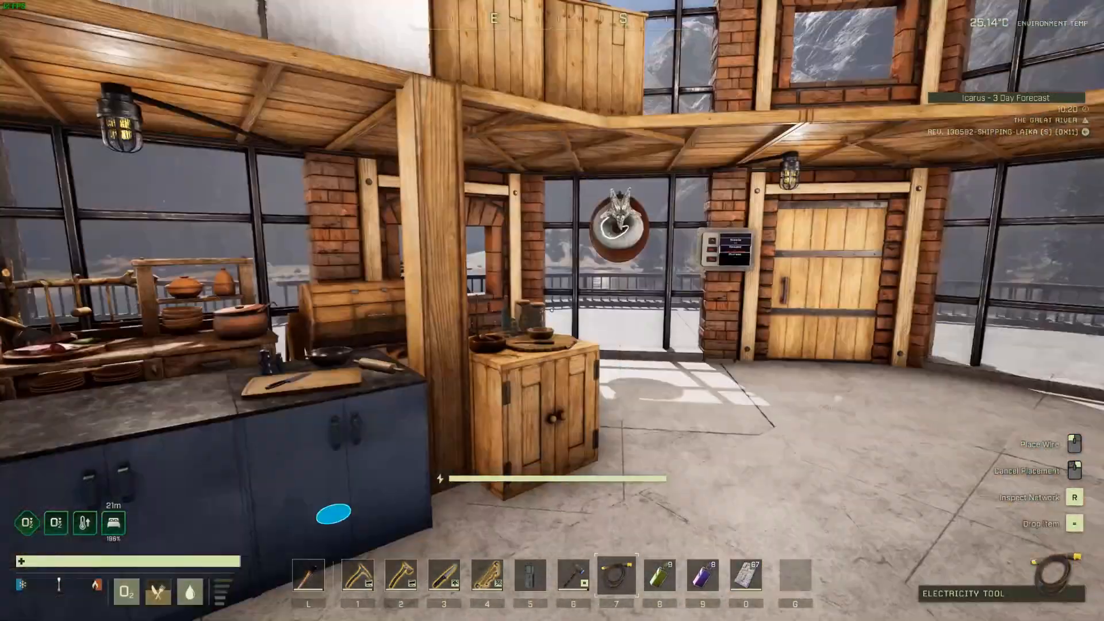
{"action": "key", "text": "w"}
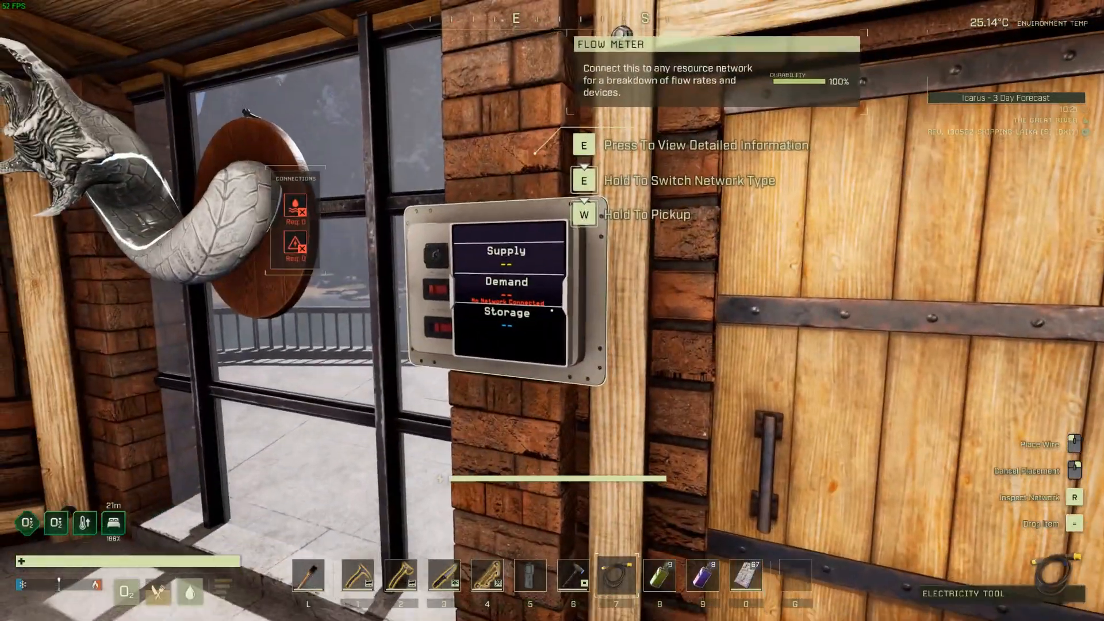
{"action": "key", "text": "d"}
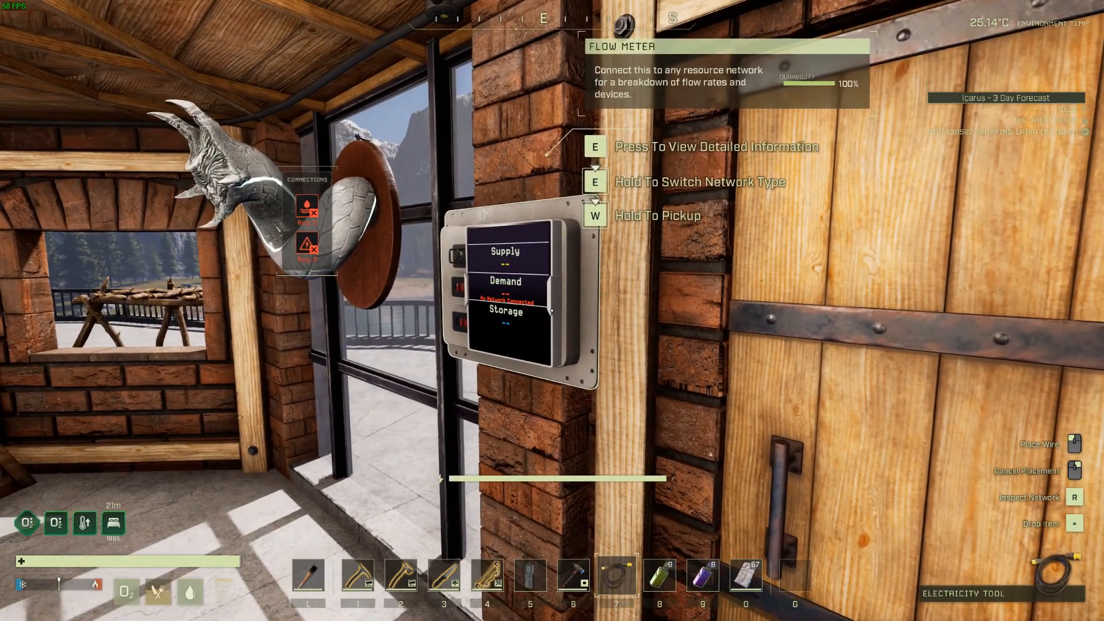
{"action": "key", "text": "s"}
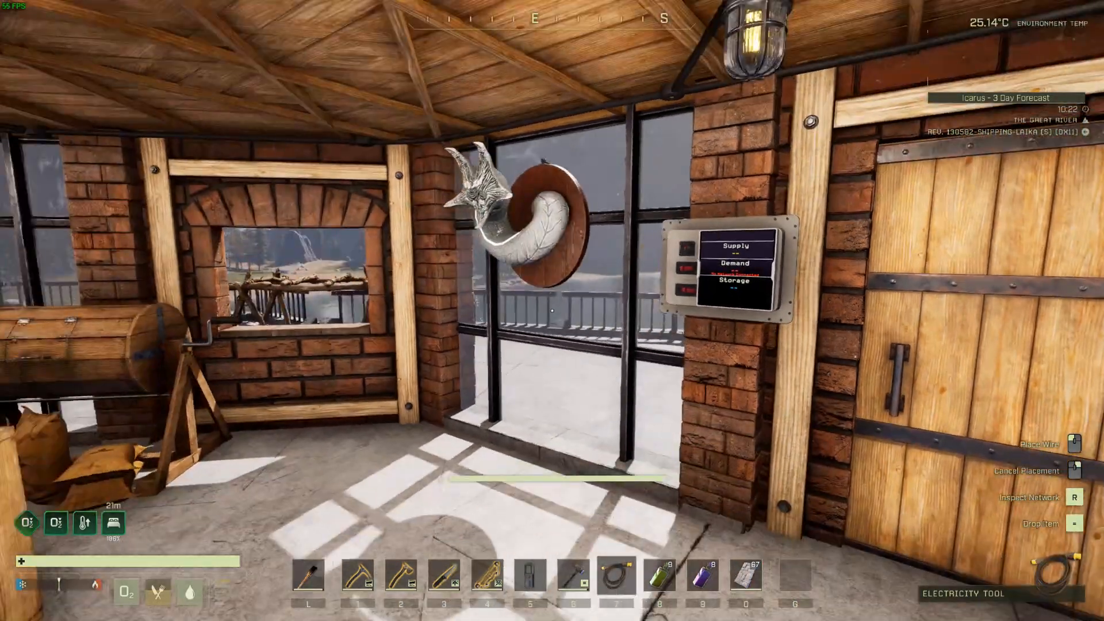
{"action": "key", "text": "s"}
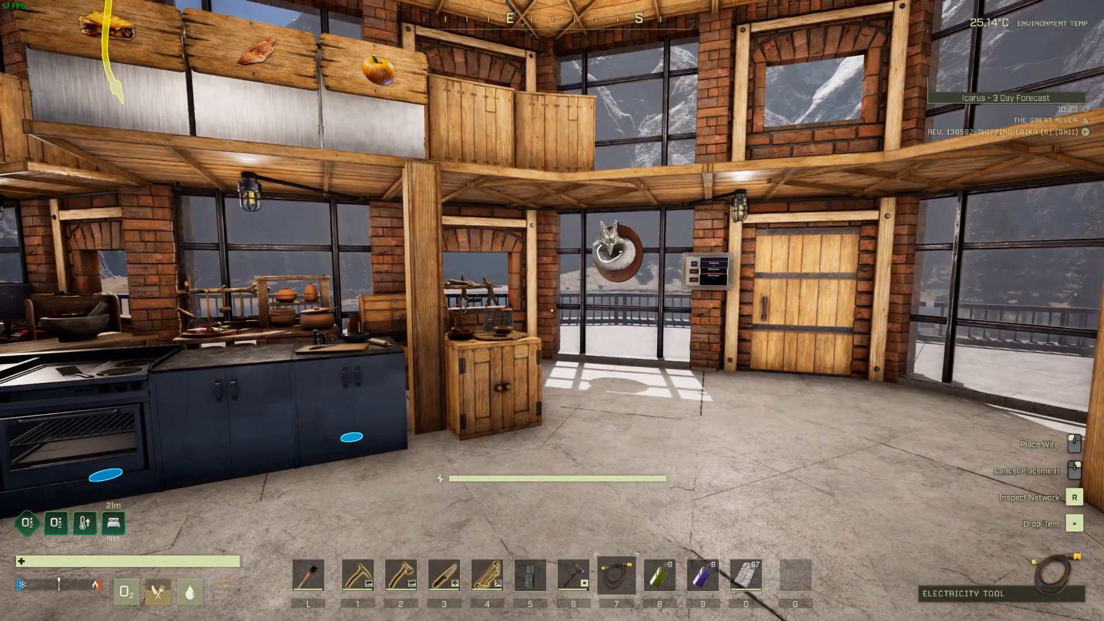
Step: Switch to Unreal Editor and examine the light switch model in the BP_Petes_LightSwitch viewport
{"action": "key", "text": "alt+Tab"}
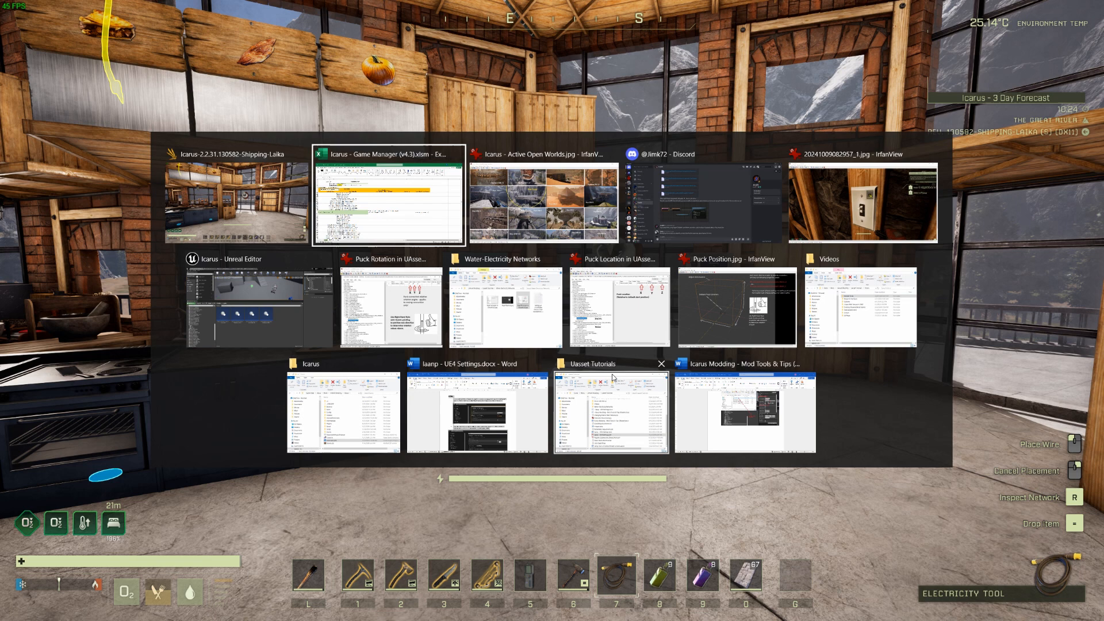
{"action": "key", "text": "alt+Tab"}
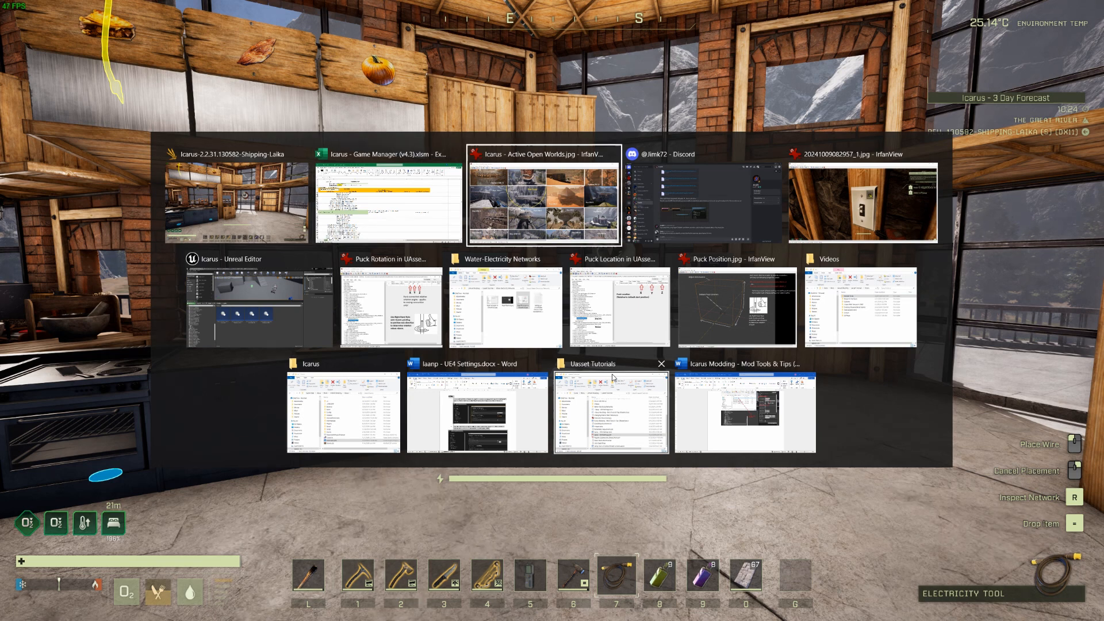
{"action": "key", "text": "alt+Tab"}
{"action": "key", "text": "alt+Tab"}
{"action": "key", "text": "alt+Tab"}
{"action": "key", "text": "alt+Tab"}
{"action": "key", "text": "alt+Tab"}
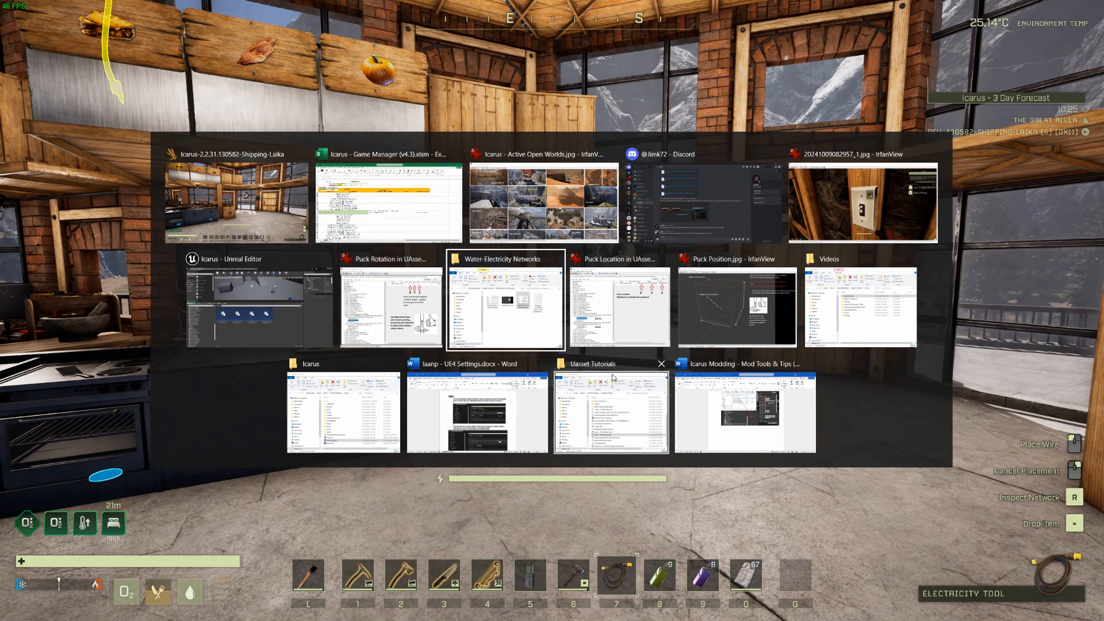
{"action": "key", "text": "alt+Tab"}
{"action": "key", "text": "alt+Tab"}
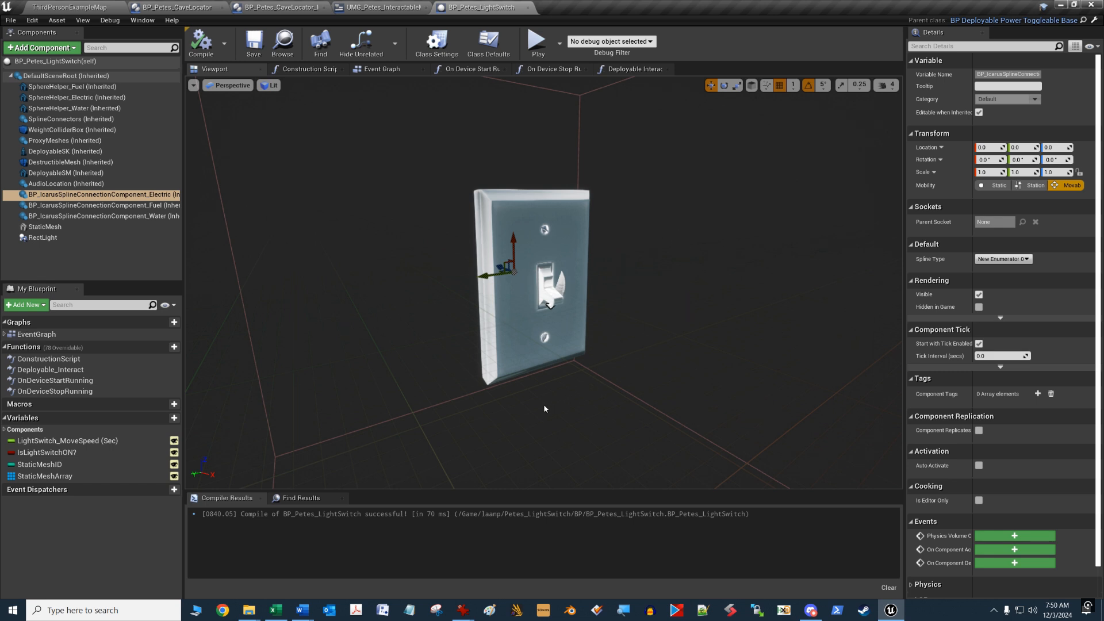
{"action": "left_click_drag", "start_coordinate": [545, 409], "coordinate": [586, 393], "text": "alt"}
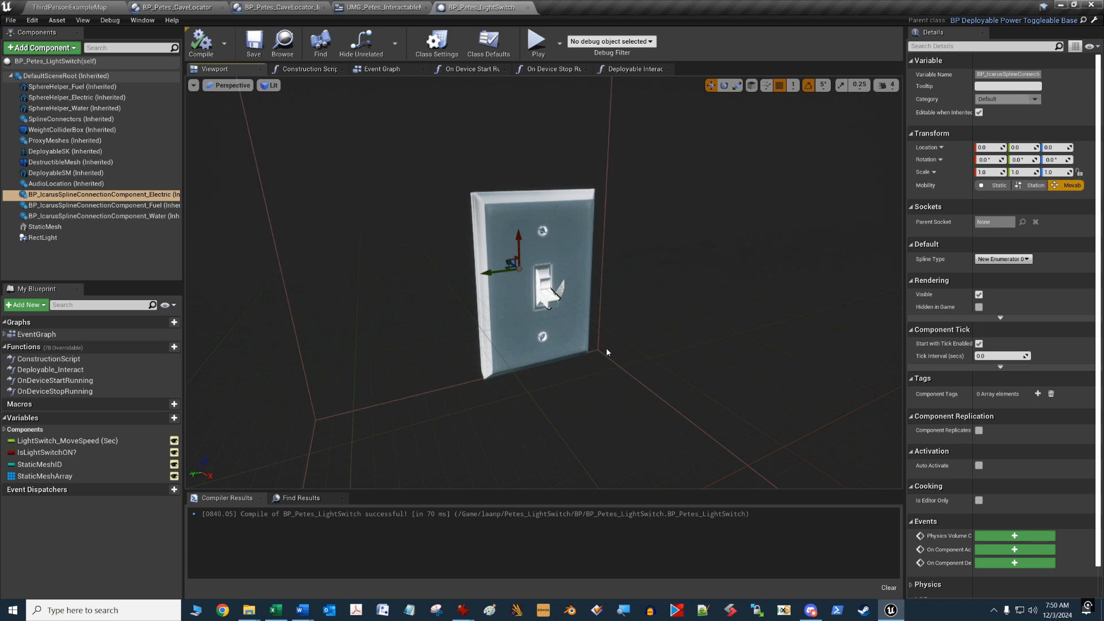
{"action": "mouse_move", "coordinate": [540, 410]}
{"action": "left_mouse_down", "text": "alt"}
{"action": "mouse_move", "coordinate": [604, 408]}
{"action": "mouse_move", "coordinate": [546, 406]}
{"action": "left_mouse_up", "text": "alt"}
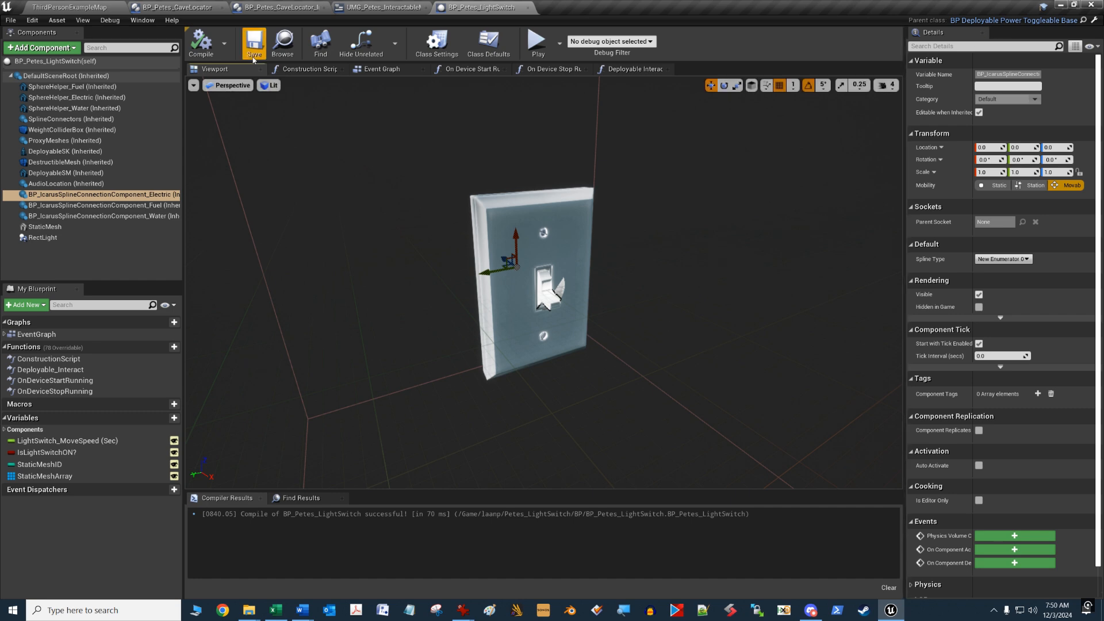
Step: Browse the project's Deployables and Building/Roads folders to examine the deployable base blueprints and spline connection components
{"action": "left_click", "coordinate": [67, 7]}
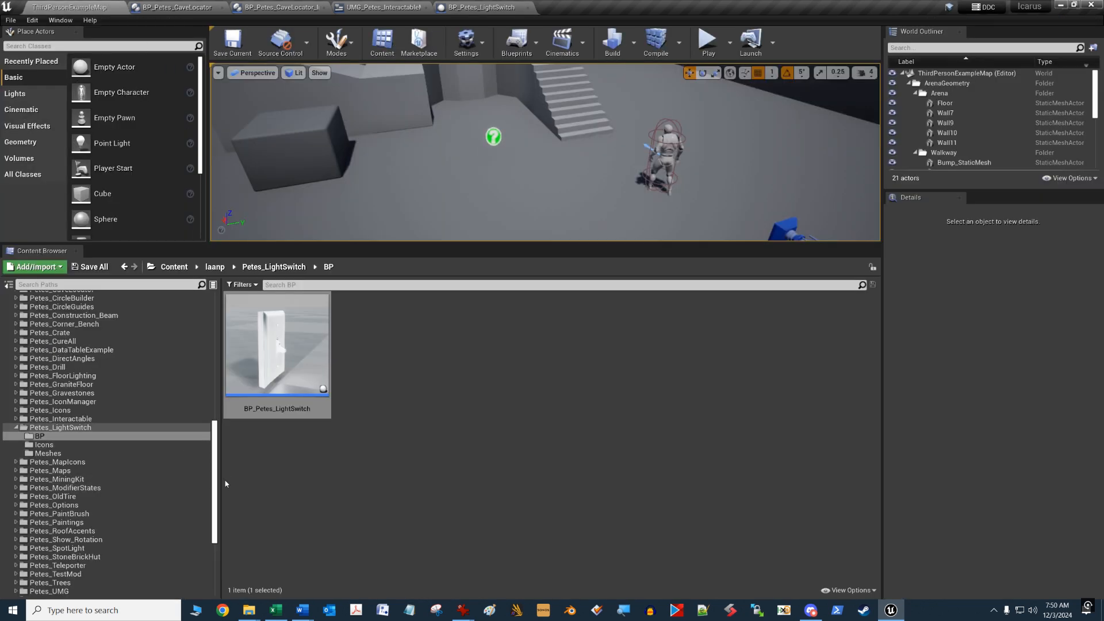
{"action": "left_click_drag", "start_coordinate": [216, 469], "coordinate": [219, 349]}
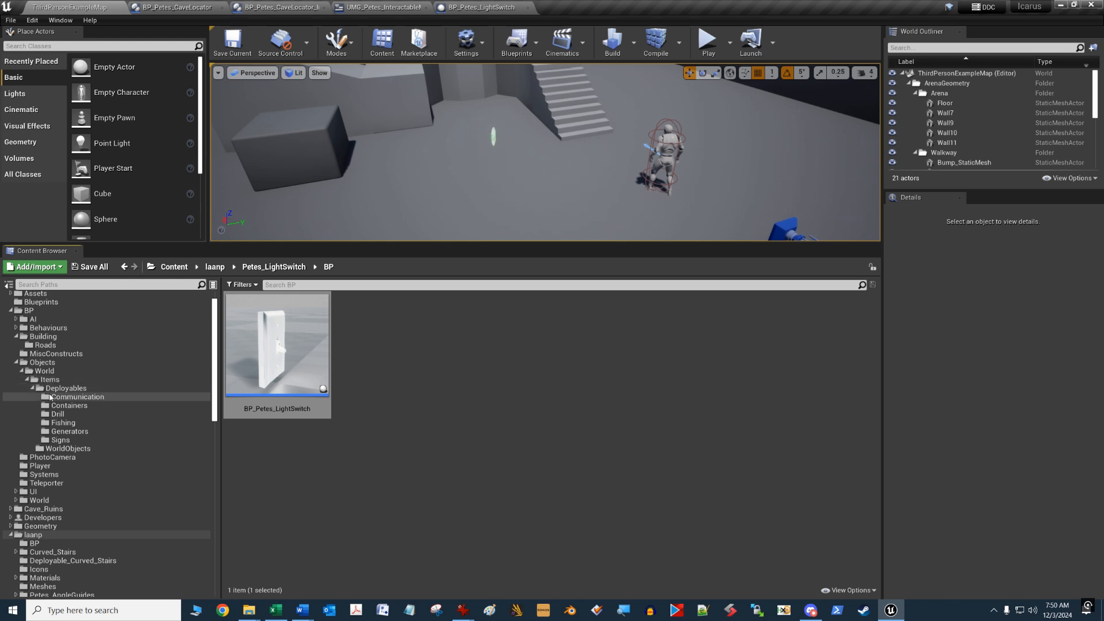
{"action": "left_click", "coordinate": [65, 389]}
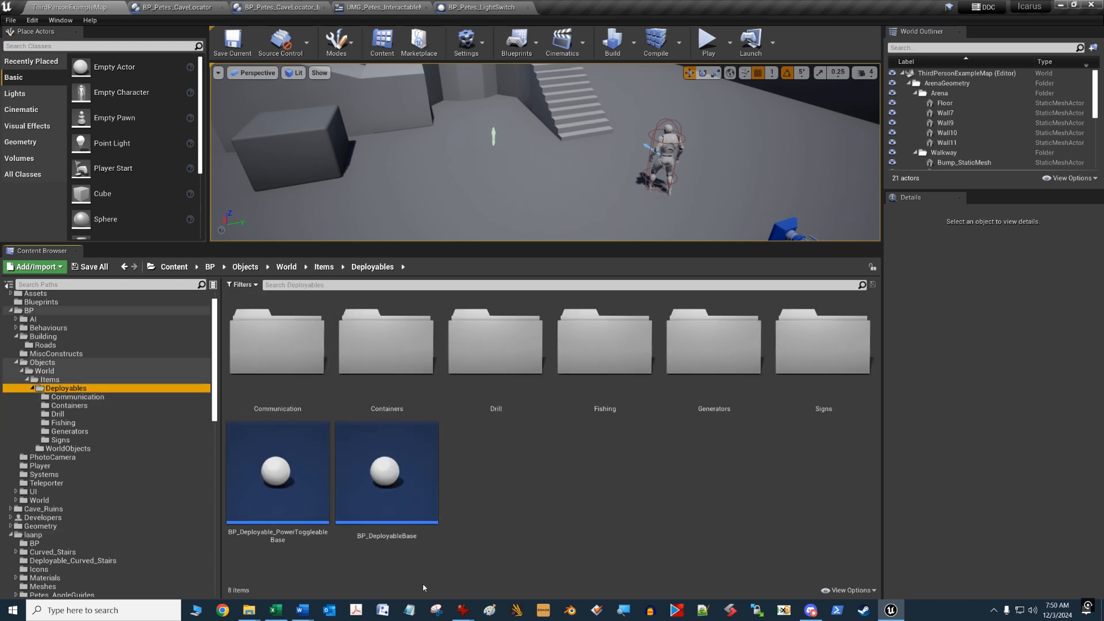
{"action": "mouse_move", "coordinate": [405, 492]}
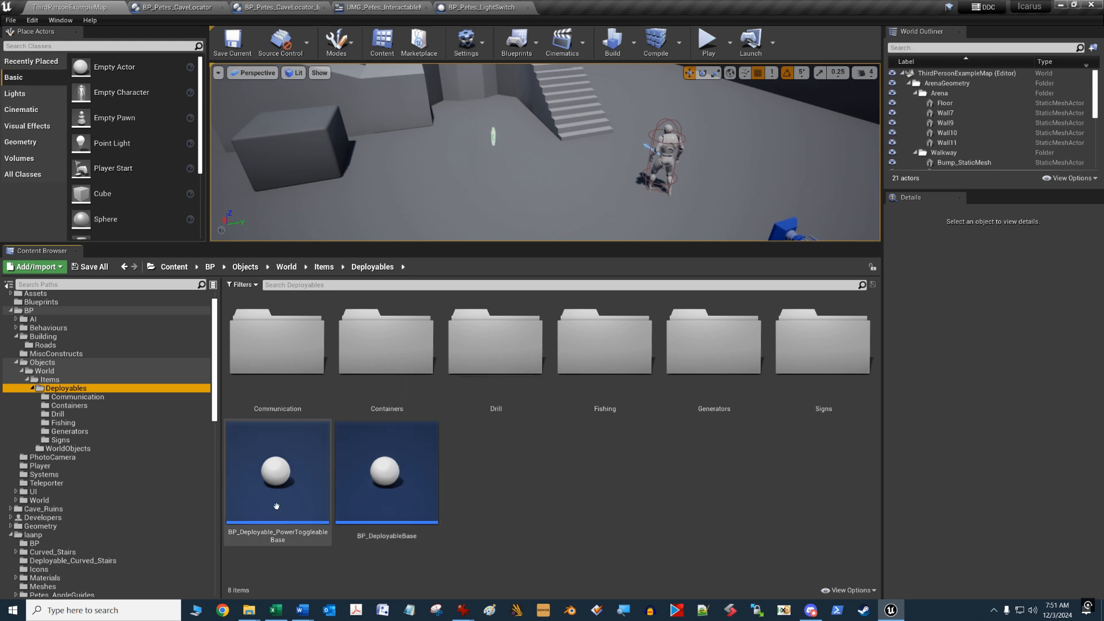
{"action": "mouse_move", "coordinate": [277, 513]}
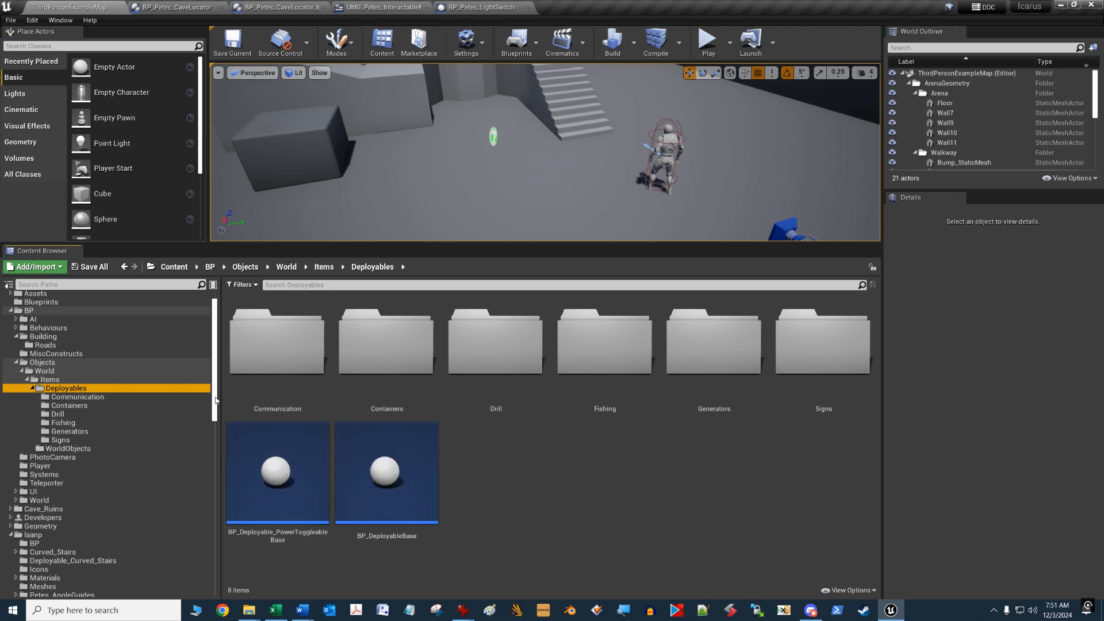
{"action": "left_click", "coordinate": [49, 345]}
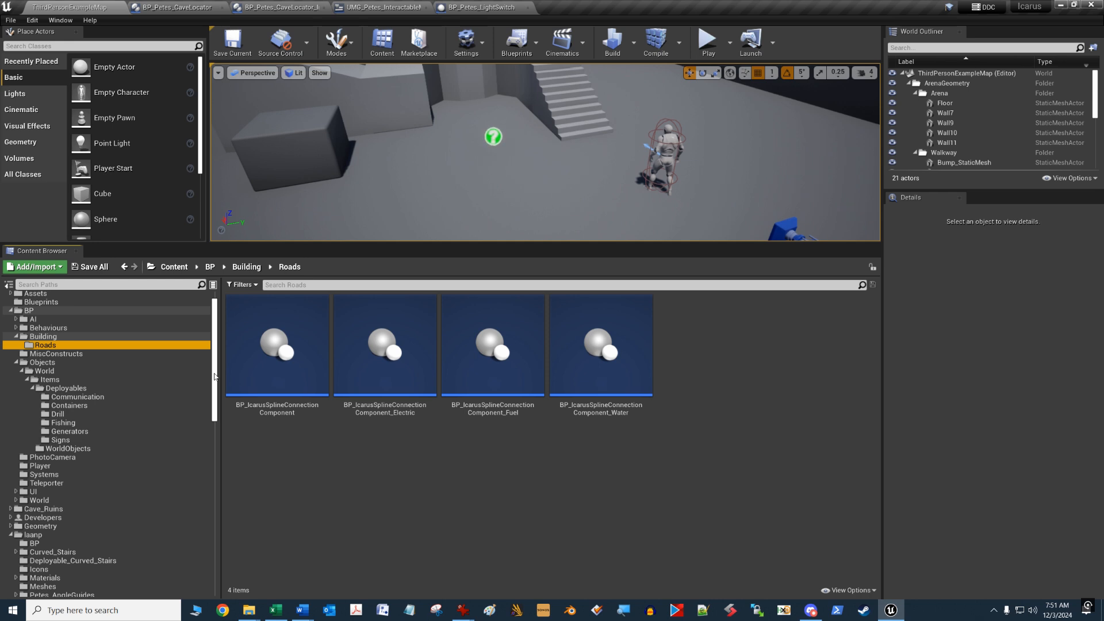
Step: Check the parent class of BP_Petes_LightSwitch in the Petes_LightSwitch/BP folder and return to its blueprint editor
{"action": "left_click_drag", "start_coordinate": [214, 376], "coordinate": [221, 501]}
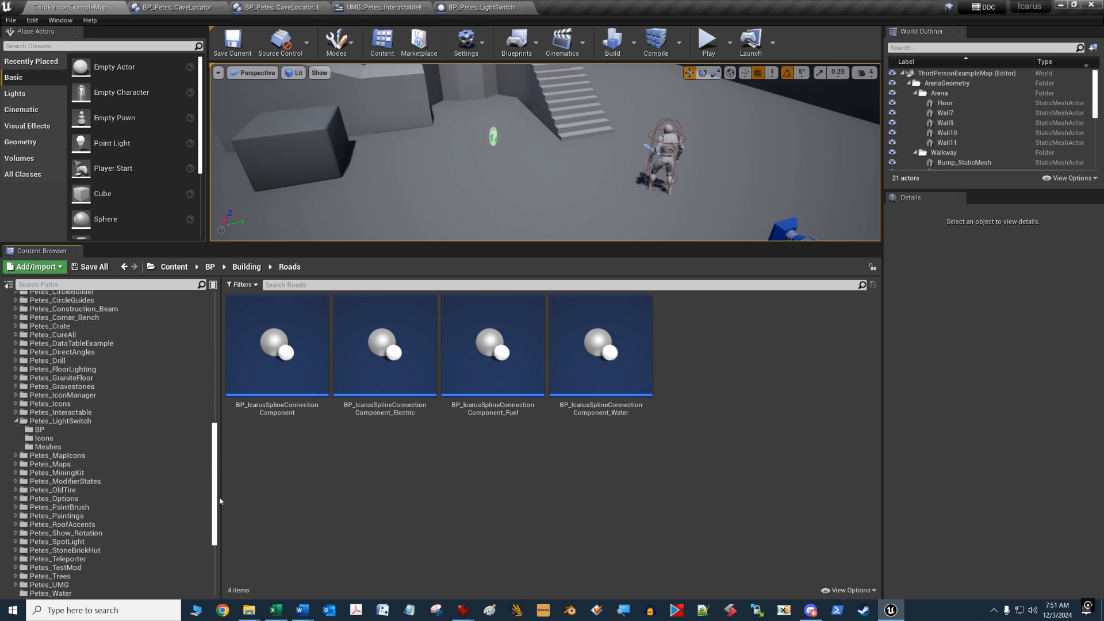
{"action": "left_click", "coordinate": [52, 430]}
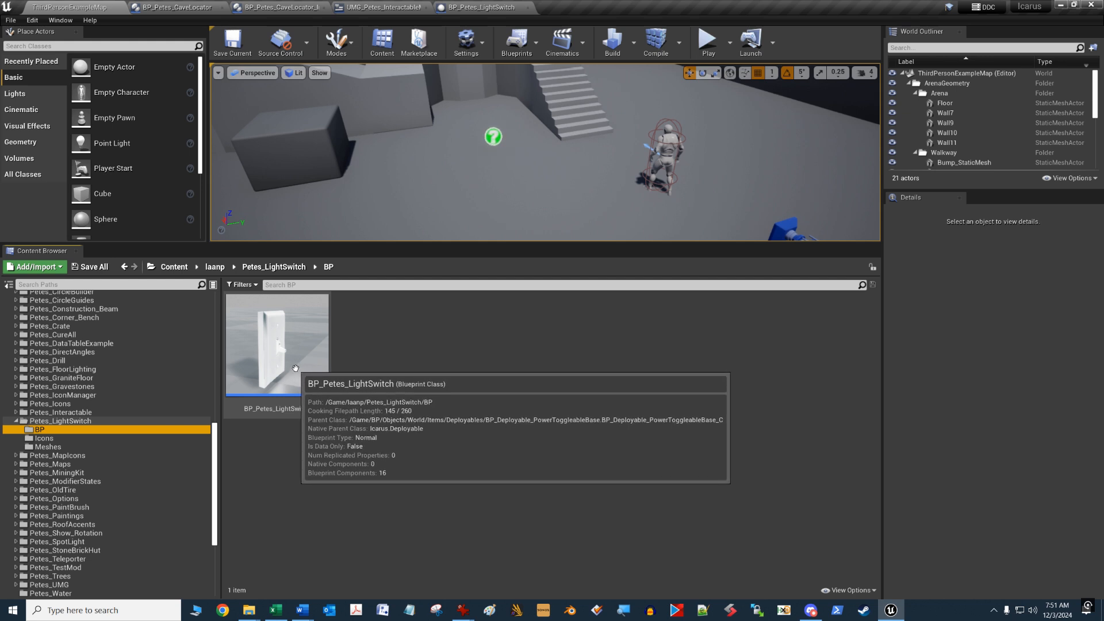
{"action": "left_click", "coordinate": [494, 7]}
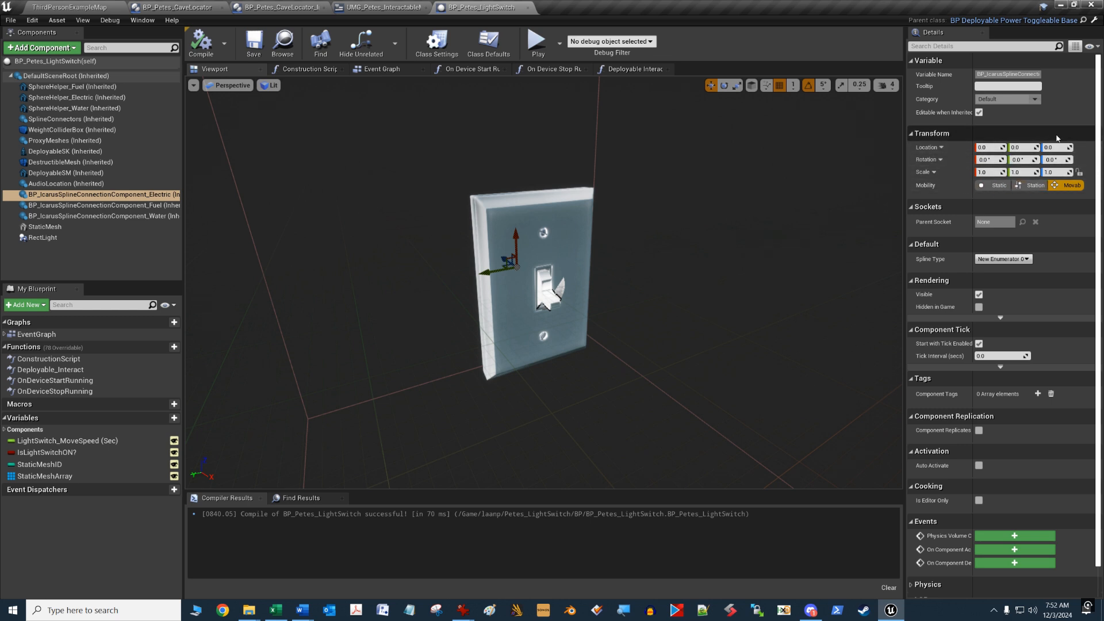
Step: Inspect the details of the light switch's inherited water spline connection, its scene root and the blueprint's class defaults
{"action": "left_click", "coordinate": [95, 217]}
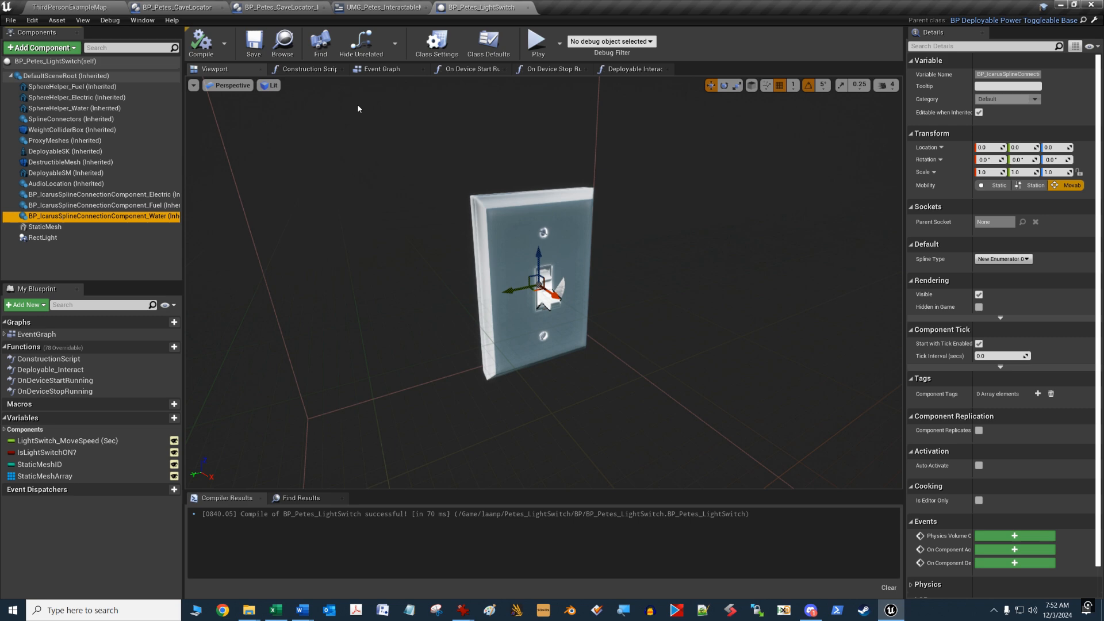
{"action": "left_click", "coordinate": [75, 75]}
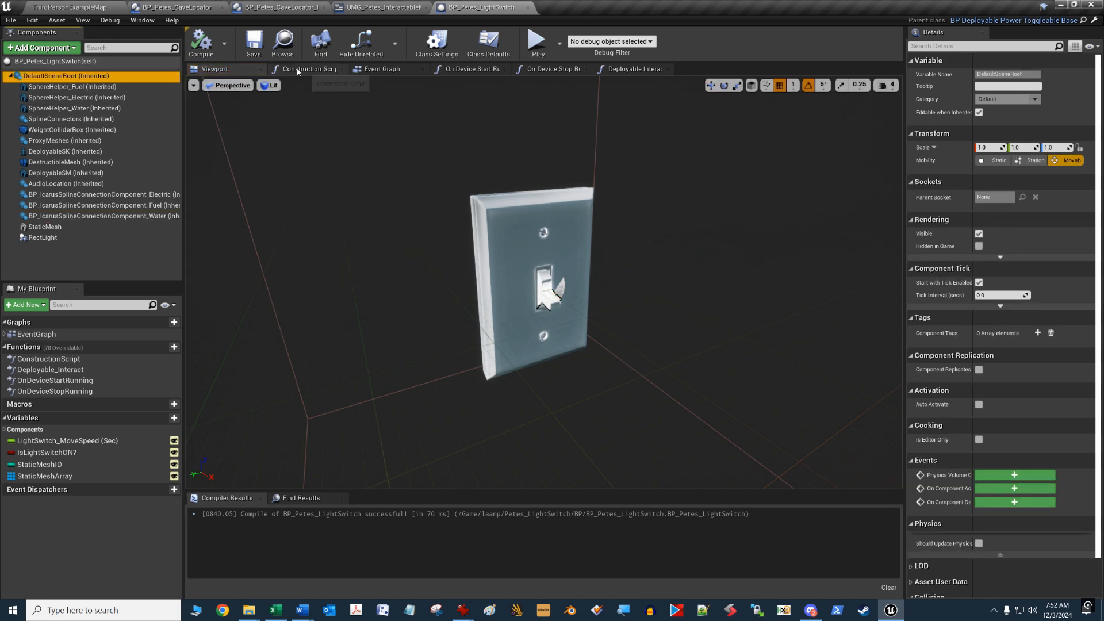
{"action": "left_click", "coordinate": [58, 61]}
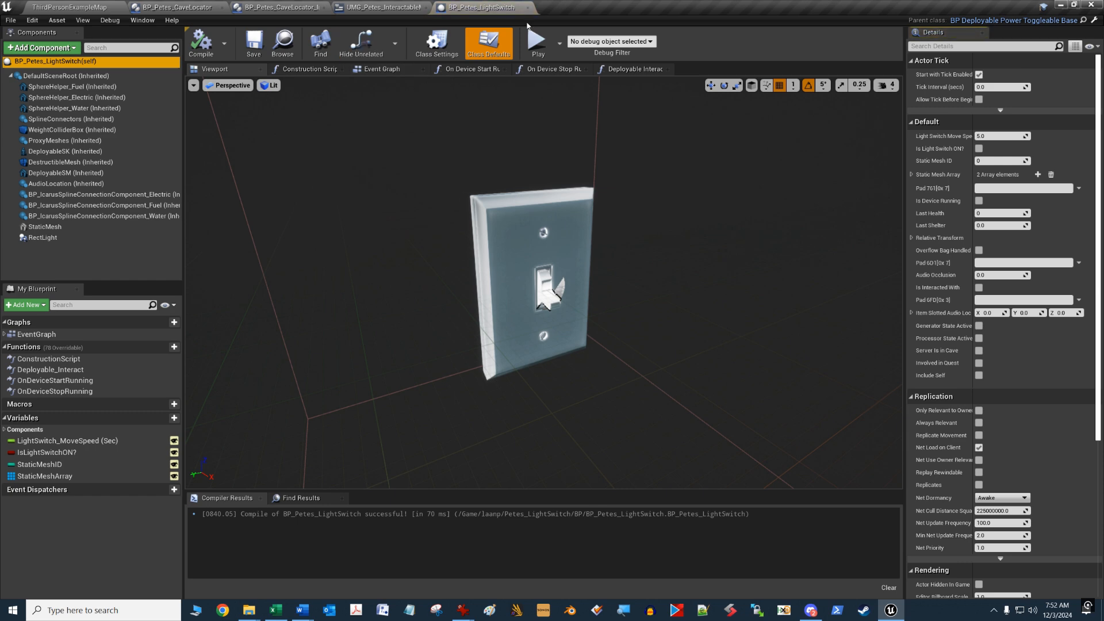
Step: Examine how the light switch's Construction Script positions and rotates the electric spline connection component
{"action": "left_click", "coordinate": [309, 70]}
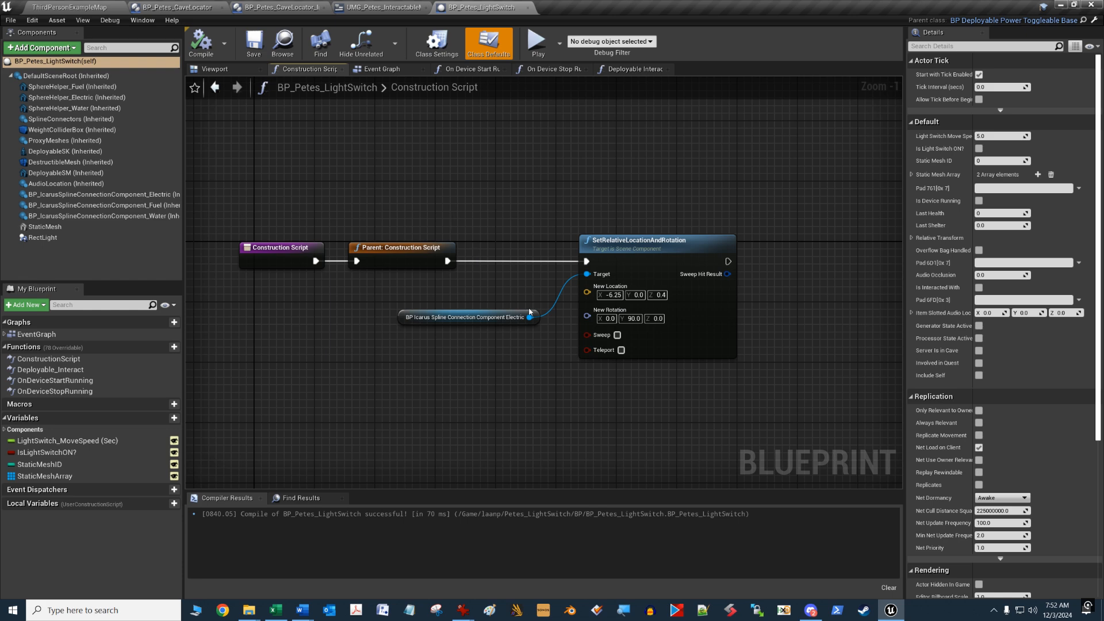
{"action": "right_click_drag", "start_coordinate": [615, 353], "coordinate": [483, 339]}
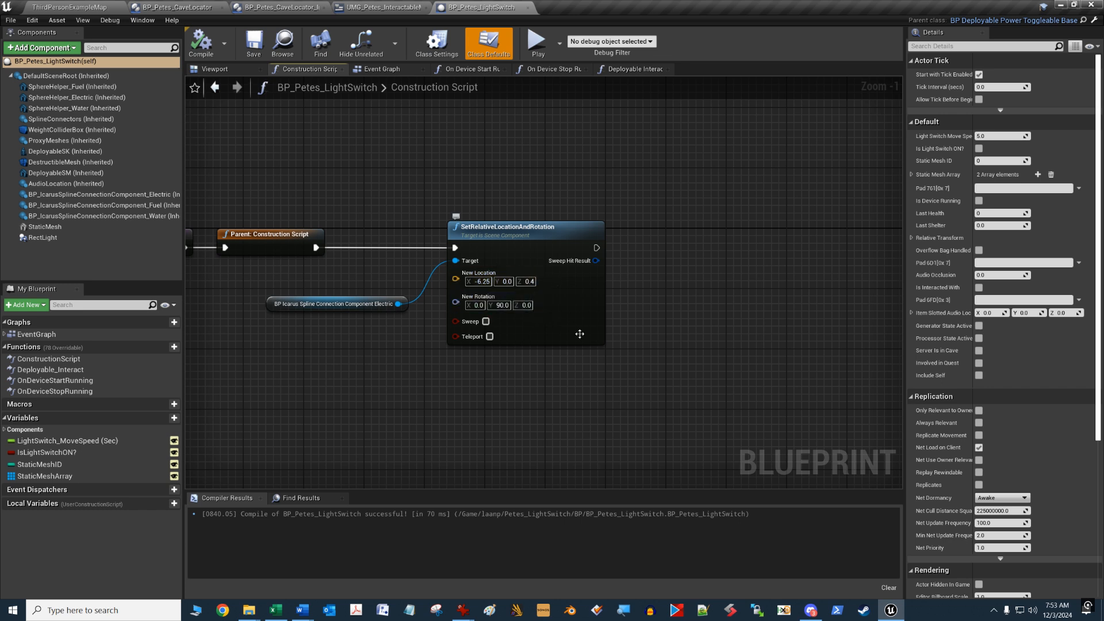
{"action": "left_click", "coordinate": [90, 196]}
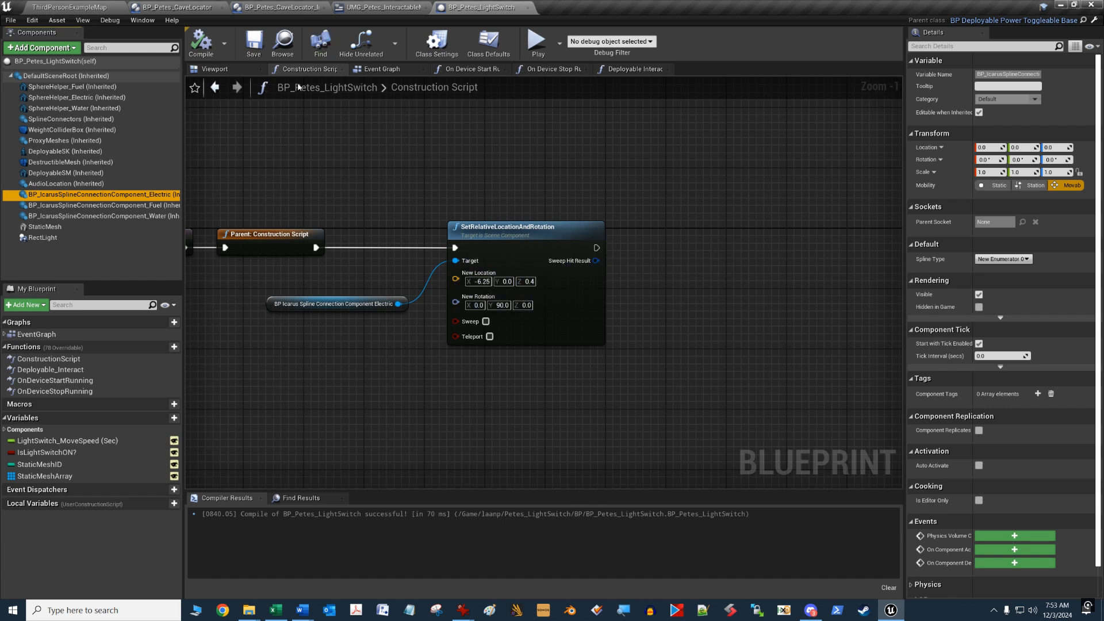
{"action": "scroll", "coordinate": [427, 380], "scroll_direction": "down", "scroll_amount": 2}
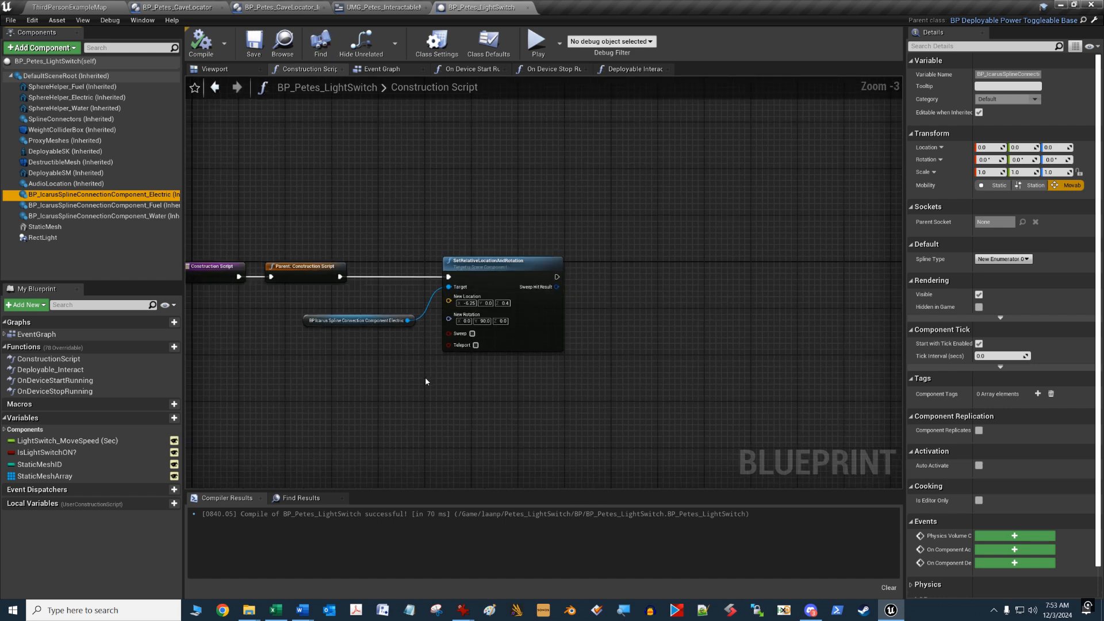